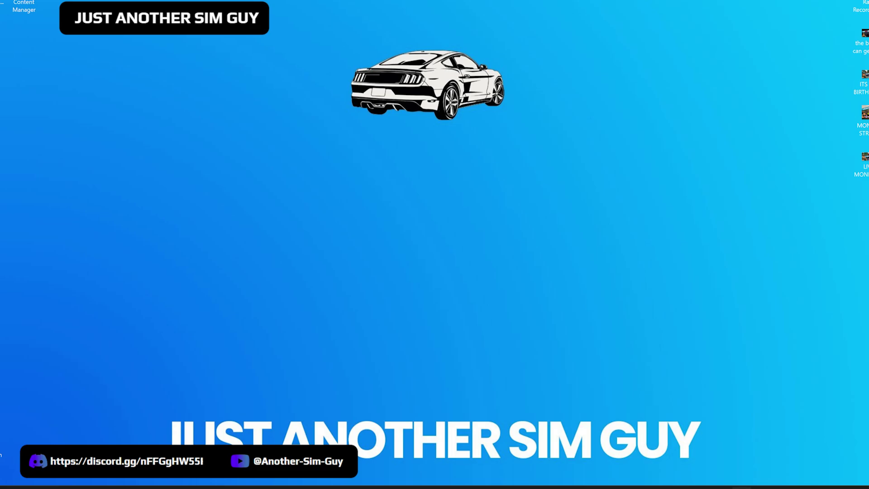
Review the NVIDIA Control Panel program-specific 3D settings for Assetto Corsa, including latency, power management, texture filtering and vertical sync, and close the window.
left_click(742, 488)
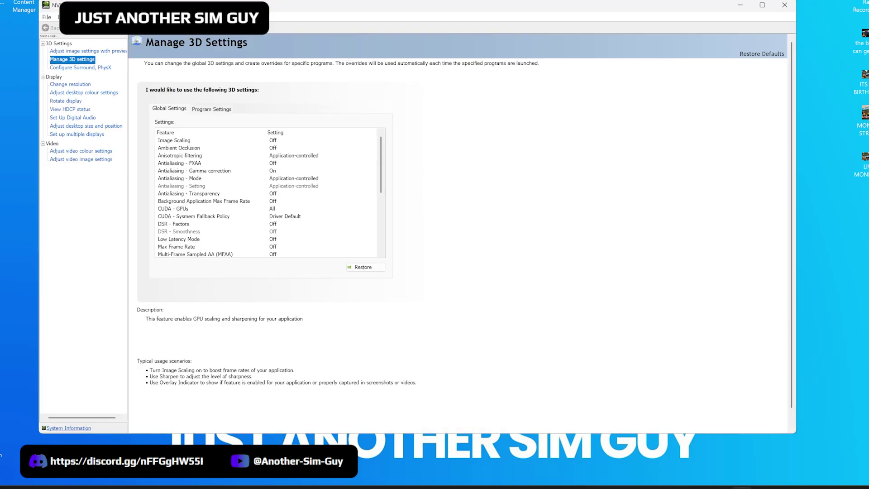
left_click(212, 109)
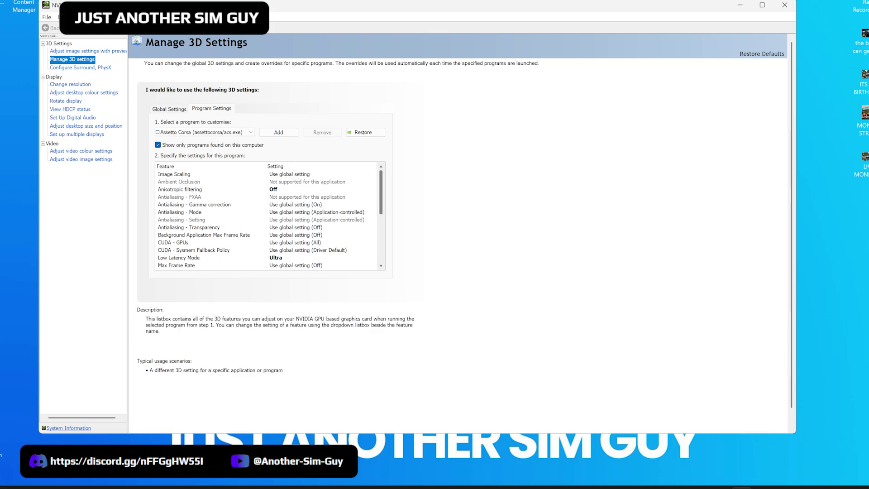
scroll(270, 218, "down", 3)
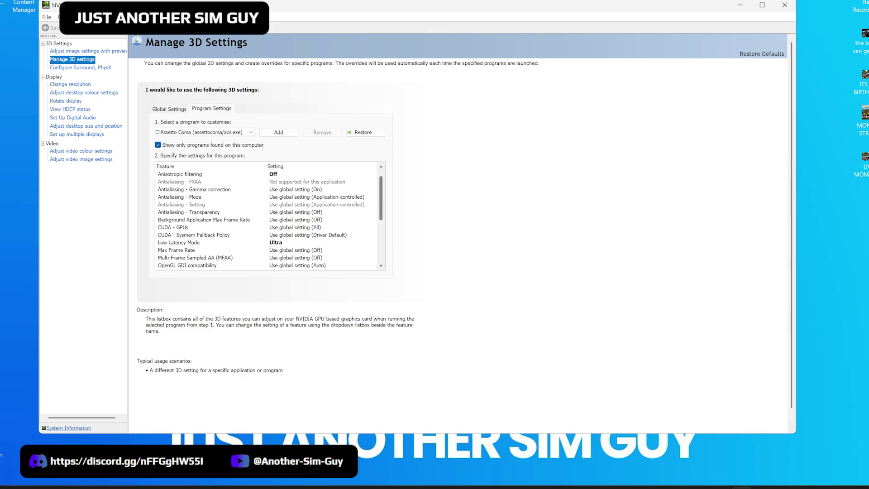
scroll(269, 217, "down", 2)
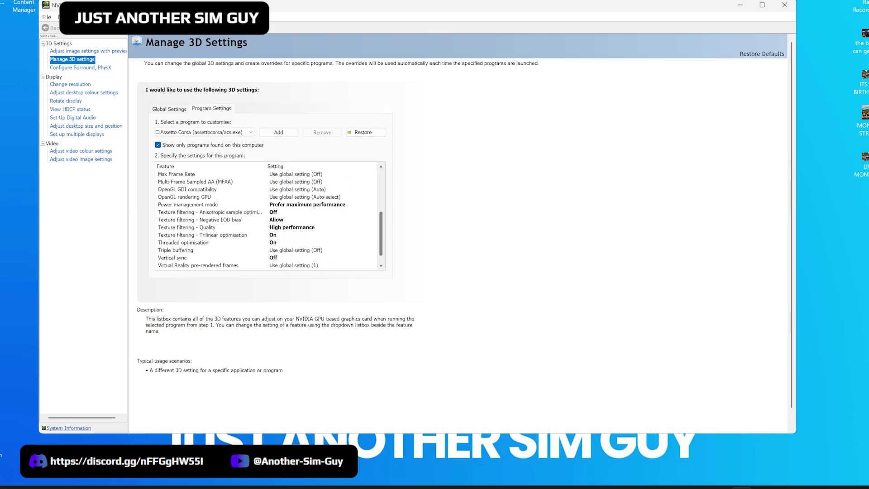
scroll(269, 217, "up", 5)
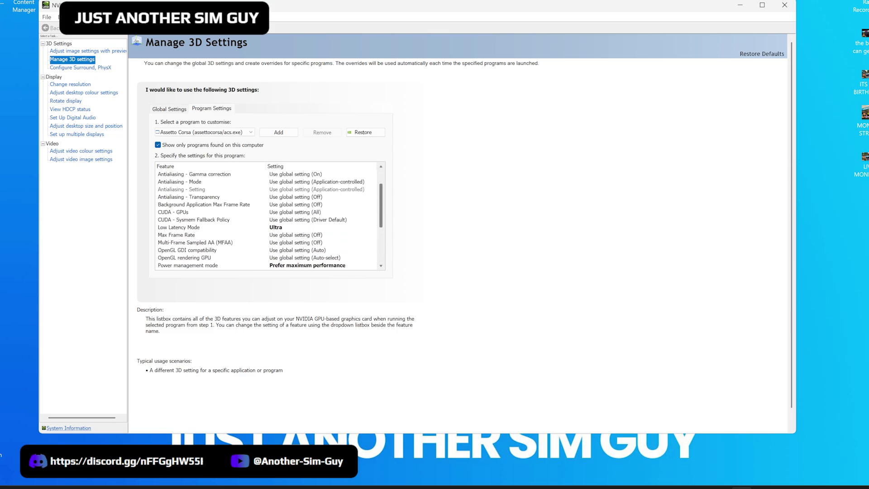
scroll(270, 219, "down", 2)
scroll(271, 220, "down", 2)
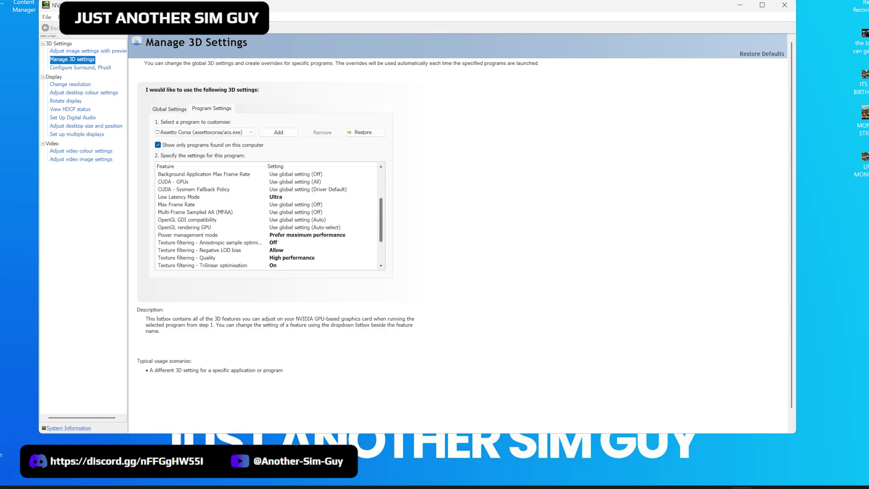
scroll(271, 219, "down", 1)
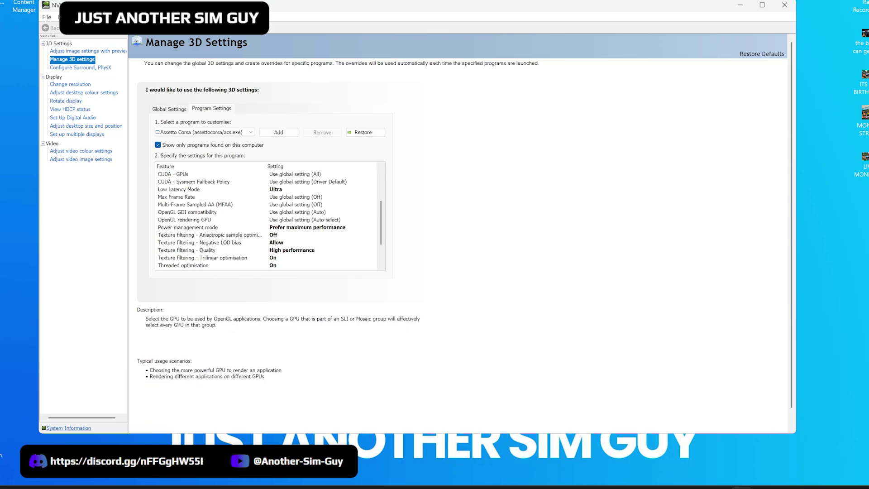
scroll(271, 219, "down", 1)
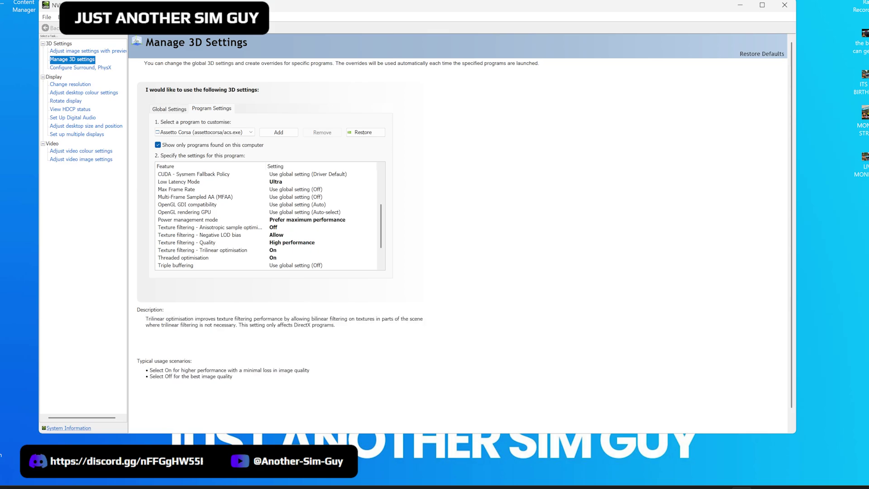
scroll(271, 216, "down", 2)
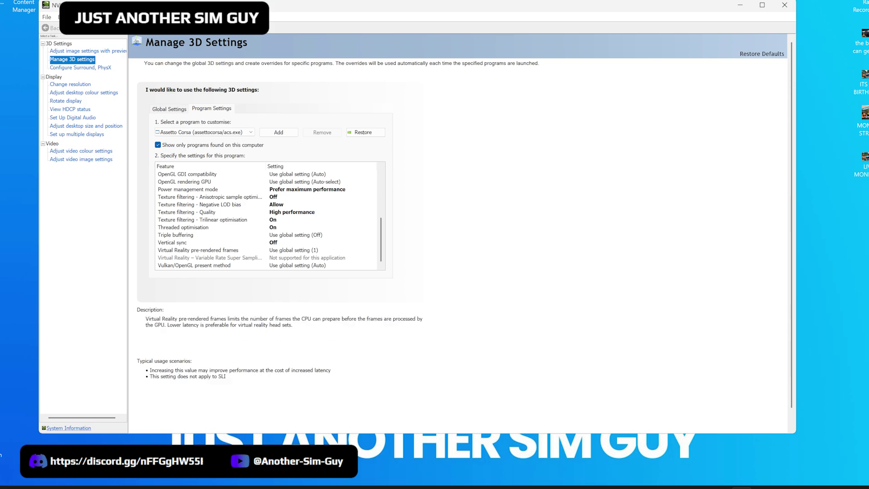
scroll(270, 216, "up", 5)
scroll(270, 216, "down", 5)
scroll(270, 216, "up", 5)
scroll(271, 216, "down", 5)
scroll(271, 216, "up", 5)
scroll(271, 216, "down", 5)
scroll(270, 216, "up", 4)
scroll(271, 216, "down", 5)
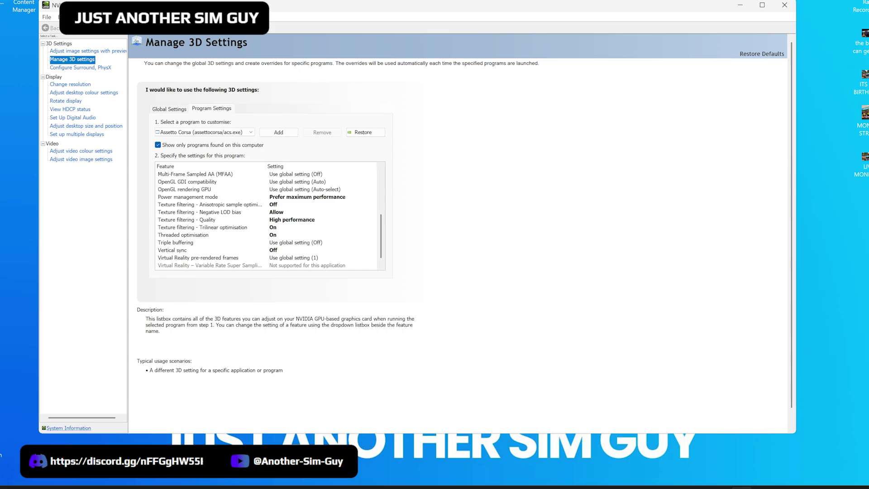
left_click(785, 4)
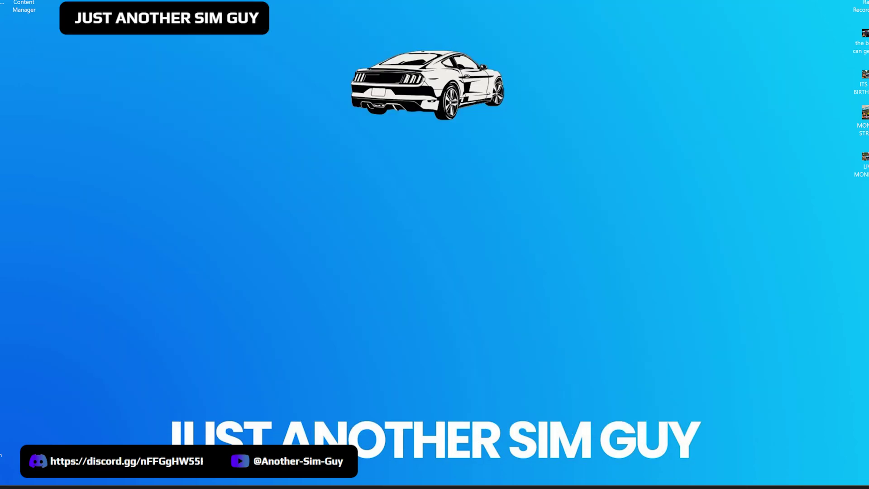
Switch to the Pimax software and check the OpenXR runtime in the headset's general device settings.
left_click(603, 488)
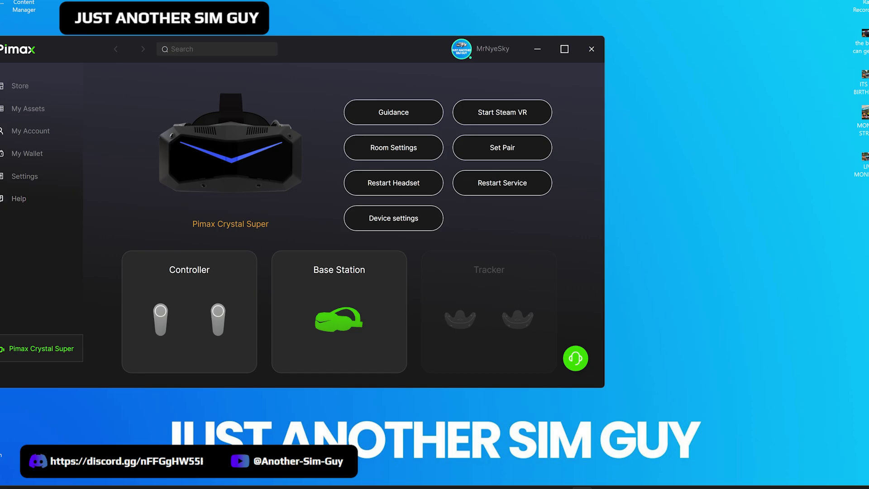
left_click(394, 218)
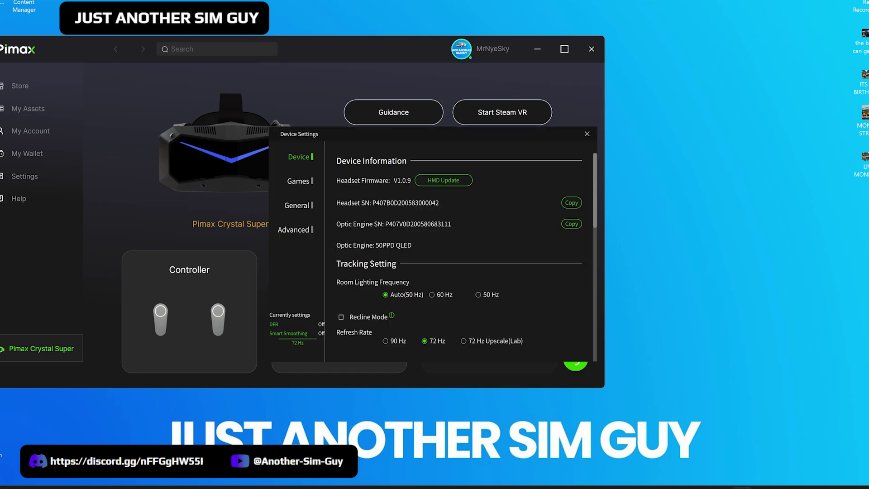
left_click(297, 206)
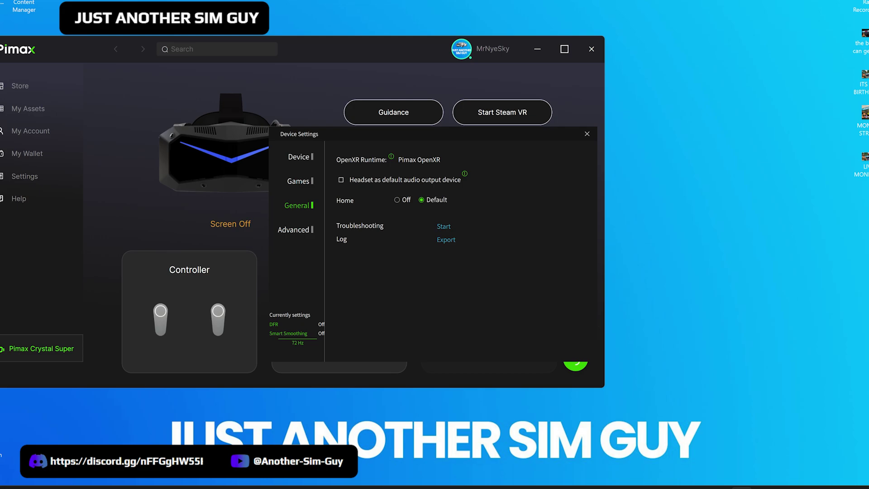
Bring up the OpenComposite Runtime Switcher and OpenXR Toolkit Companion app, check their status and options, and minimise both.
left_click(550, 488)
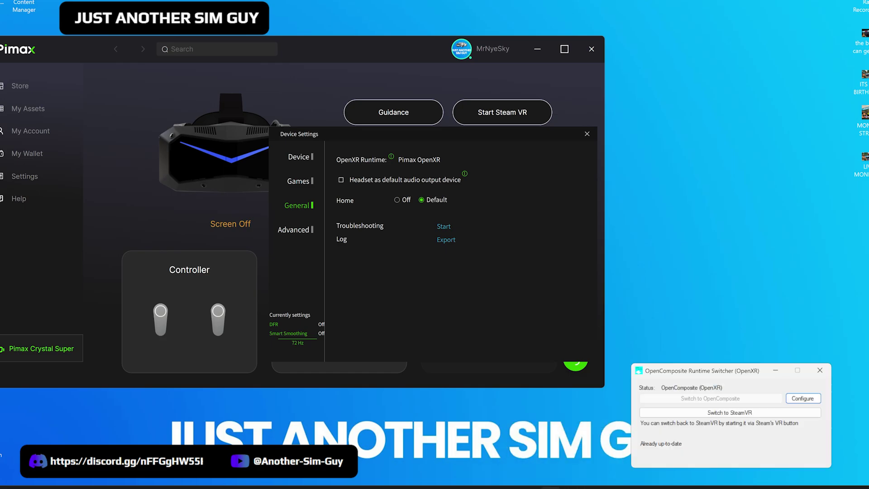
left_click_drag(726, 370, 713, 285)
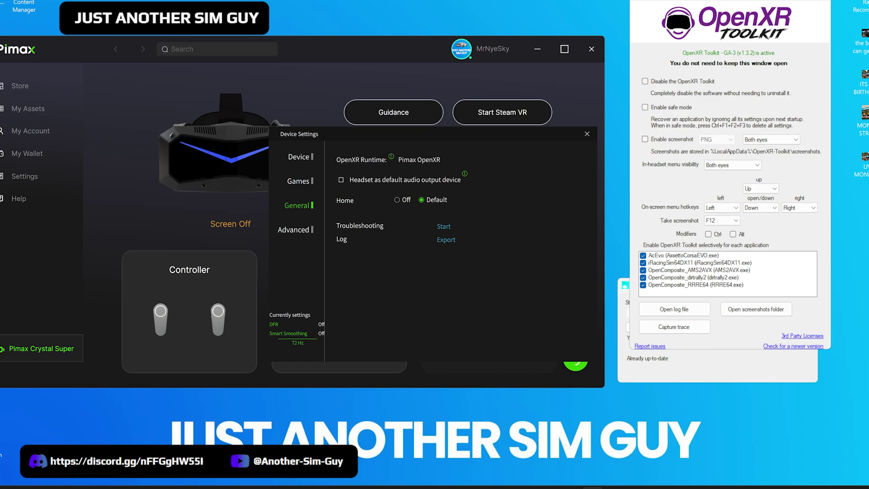
left_click_drag(744, 0, 527, 7)
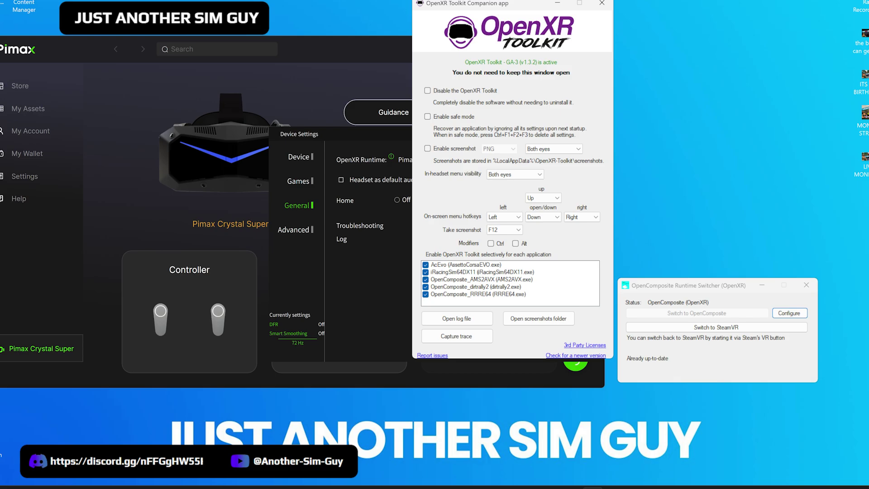
left_click_drag(529, 3, 523, 1)
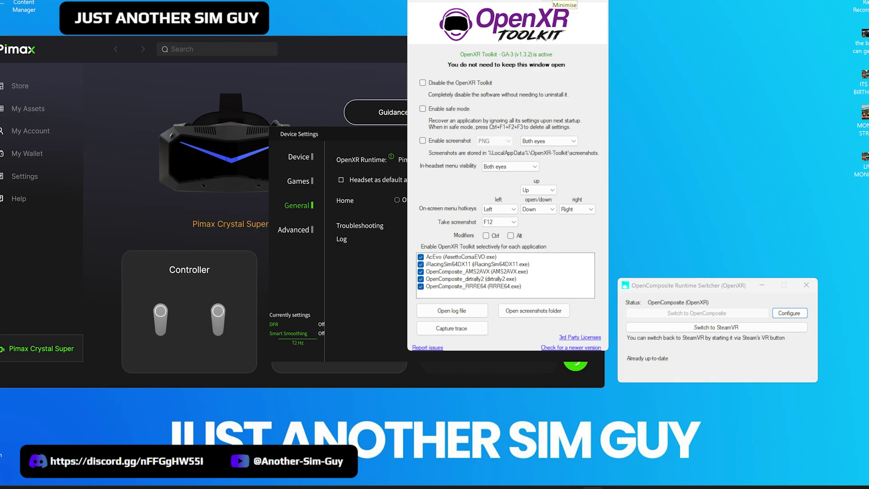
left_click(558, 0)
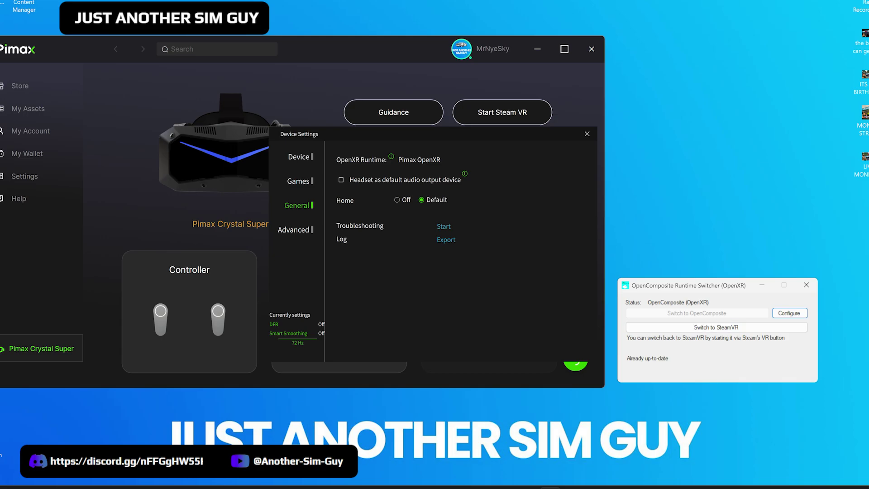
left_click_drag(708, 287, 765, 298)
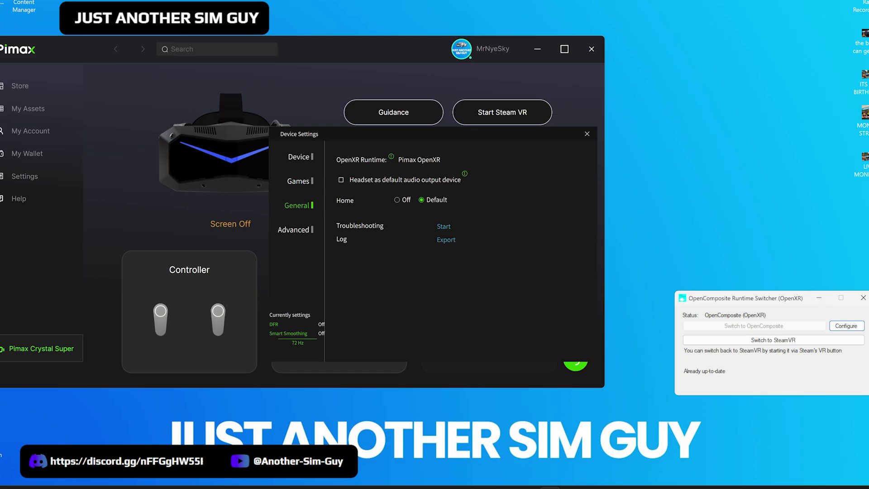
left_click(819, 298)
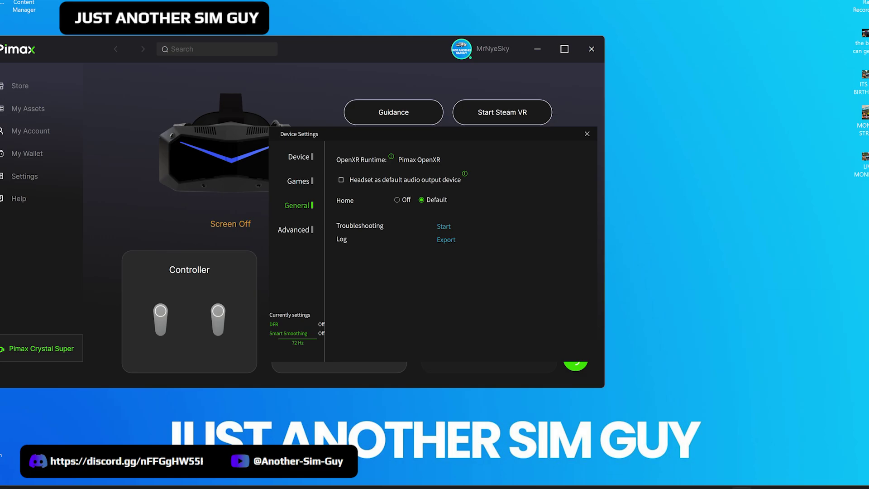
Examine the Pimax headset's device settings for refresh rate, screen timeout, brightness, eye tracking and IPD adjustment.
left_click(299, 158)
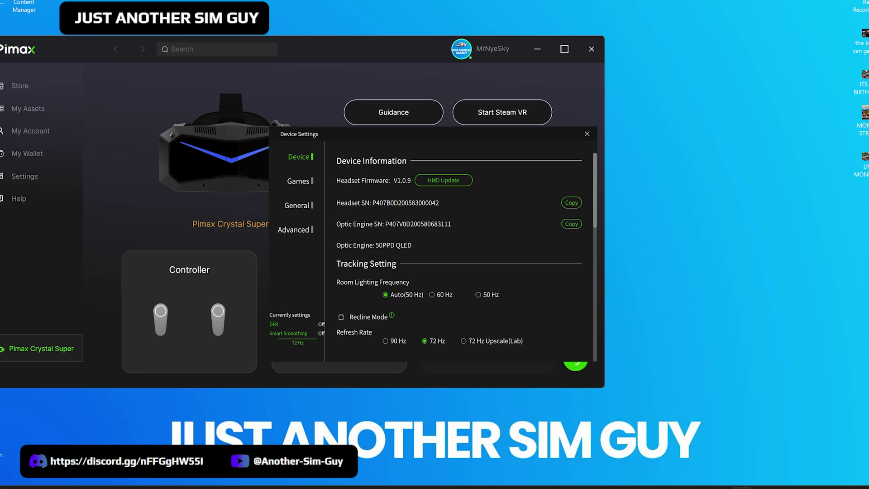
scroll(459, 256, "down", 3)
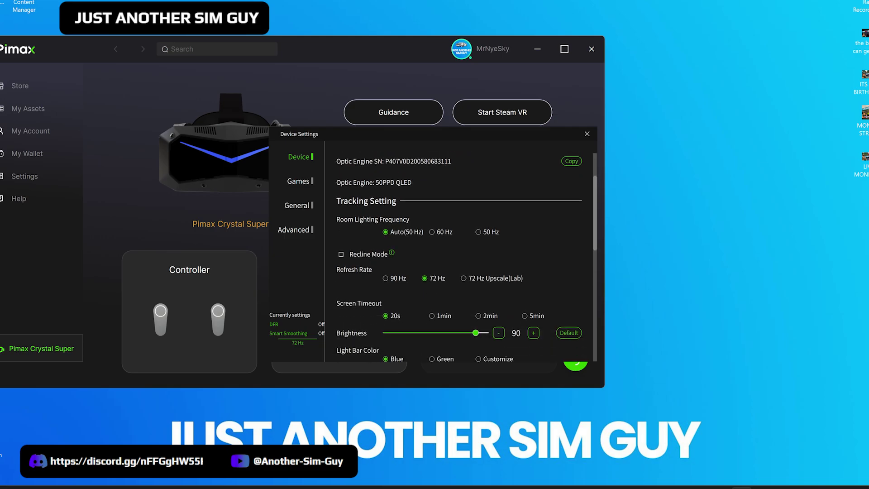
scroll(466, 258, "down", 2)
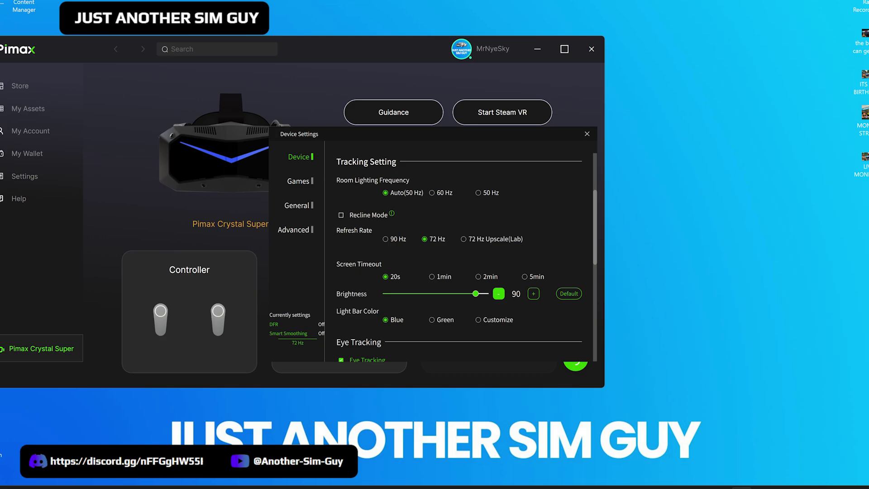
scroll(499, 294, "down", 6)
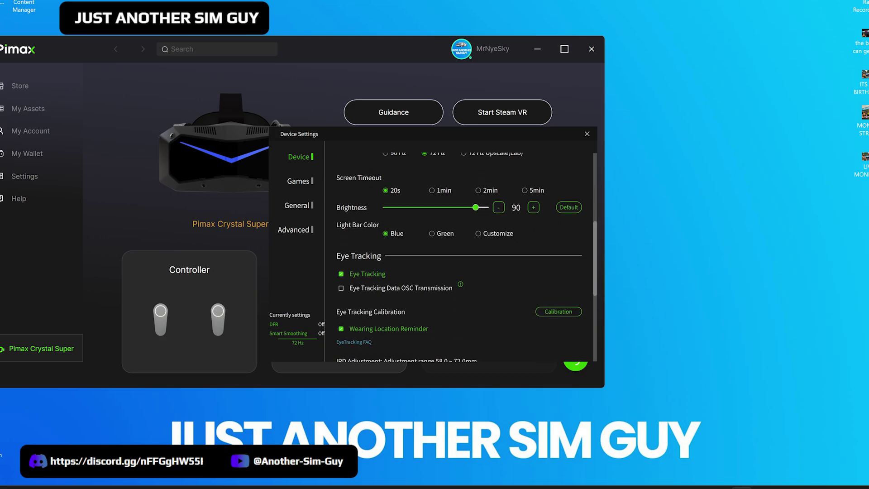
scroll(466, 258, "down", 2)
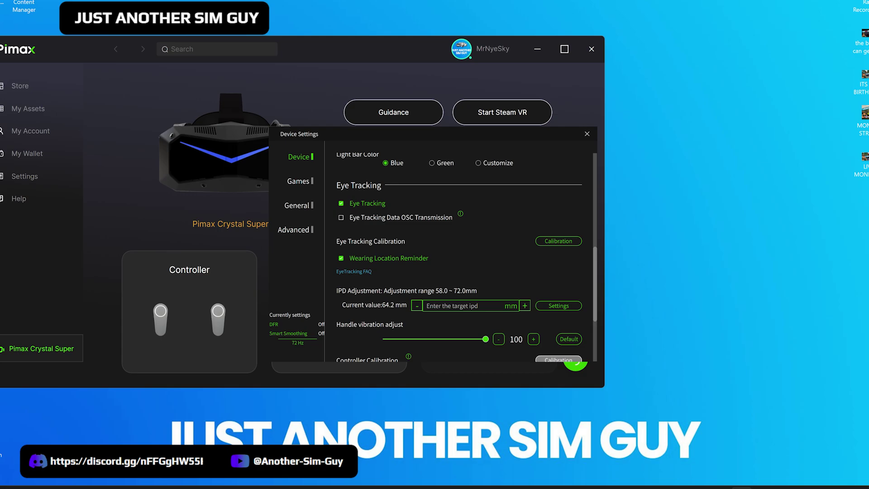
Check the headset's advanced settings for IPD offsets and local dimming, and recheck the general settings.
left_click(293, 230)
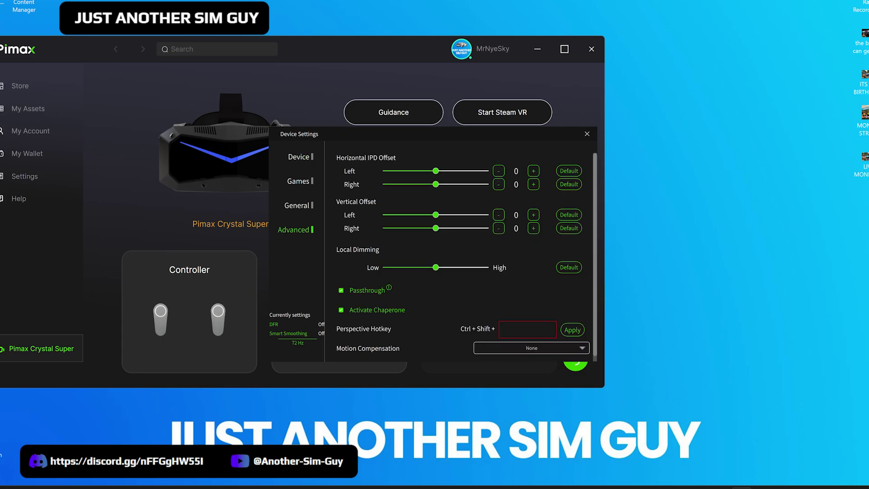
scroll(467, 258, "down", 1)
scroll(466, 258, "up", 1)
left_click(298, 181)
left_click(297, 206)
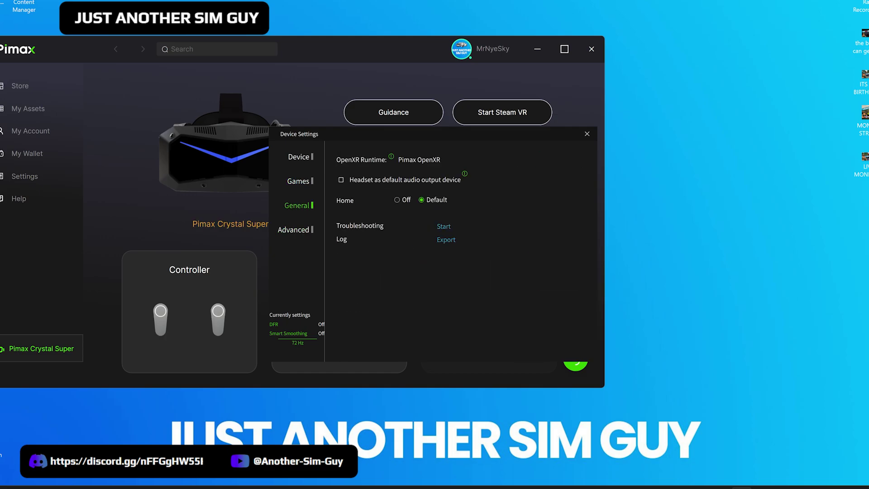
Review the Pimax game settings for Assetto Corsa, from FOV and image quality to colour options, dismiss them without applying, and minimise the Pimax window.
left_click(298, 181)
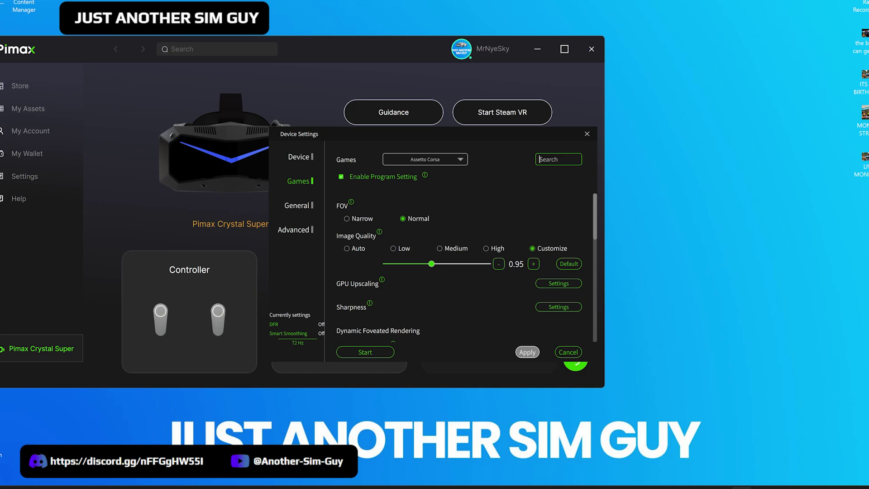
scroll(466, 265, "down", 1)
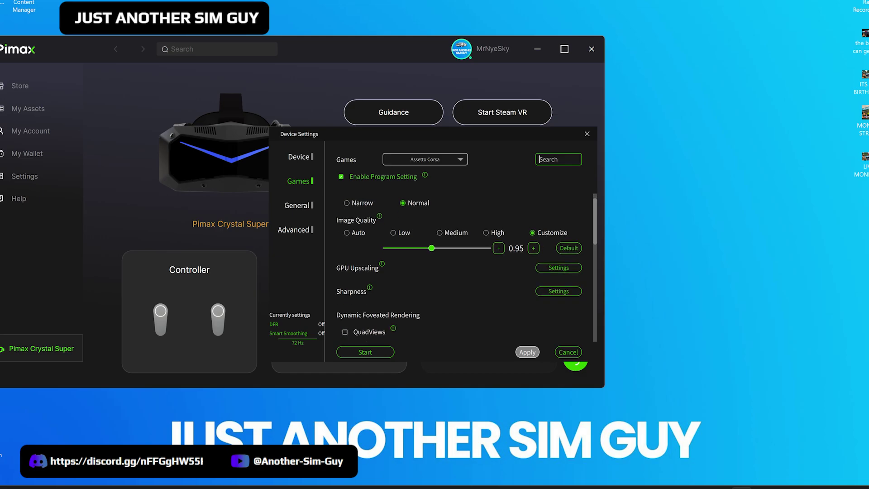
scroll(466, 267, "down", 1)
scroll(466, 267, "down", 1)
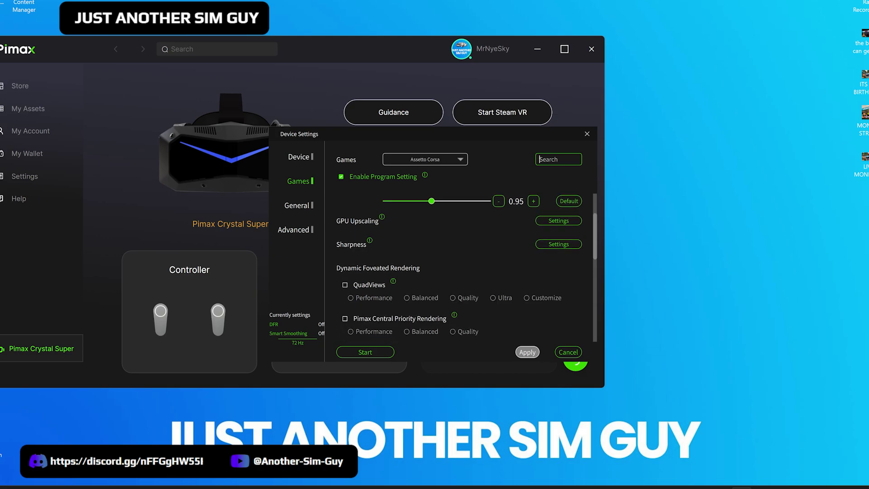
scroll(466, 270, "down", 3)
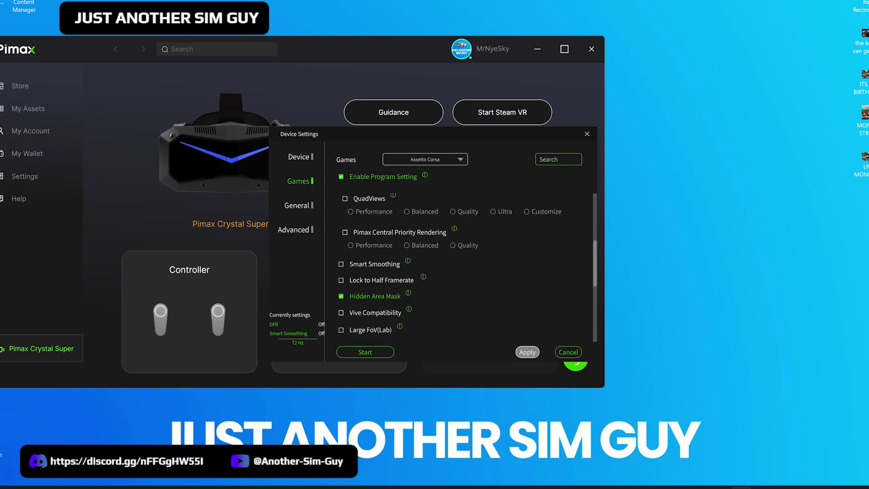
scroll(453, 267, "down", 6)
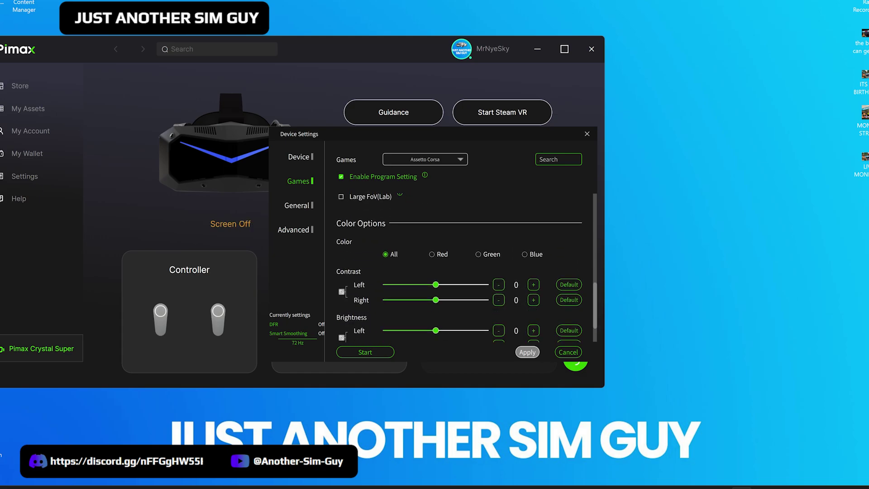
scroll(466, 267, "down", 2)
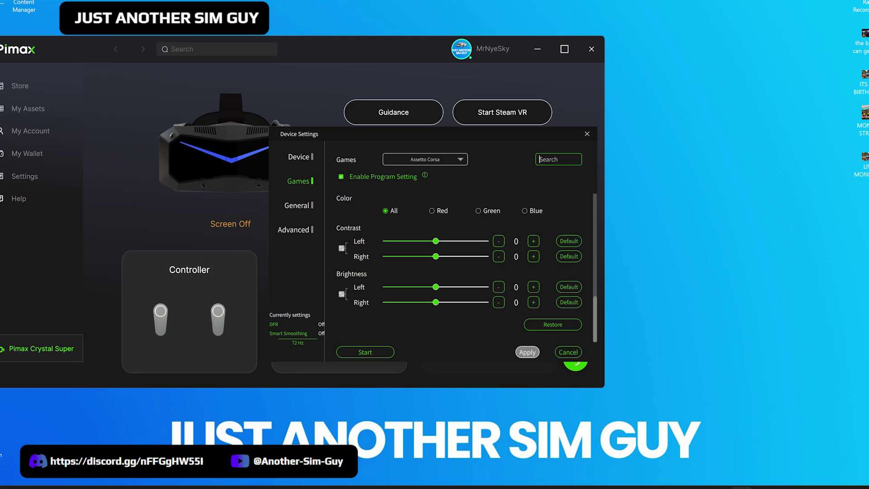
left_click(568, 352)
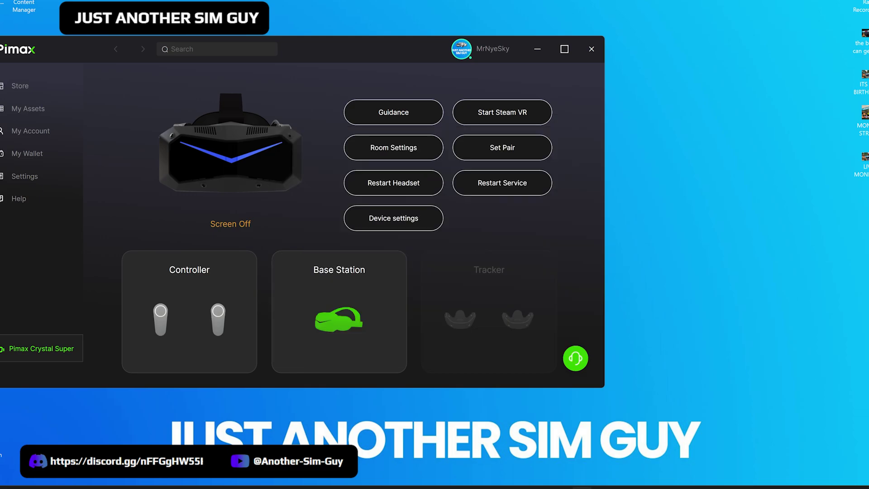
left_click(538, 49)
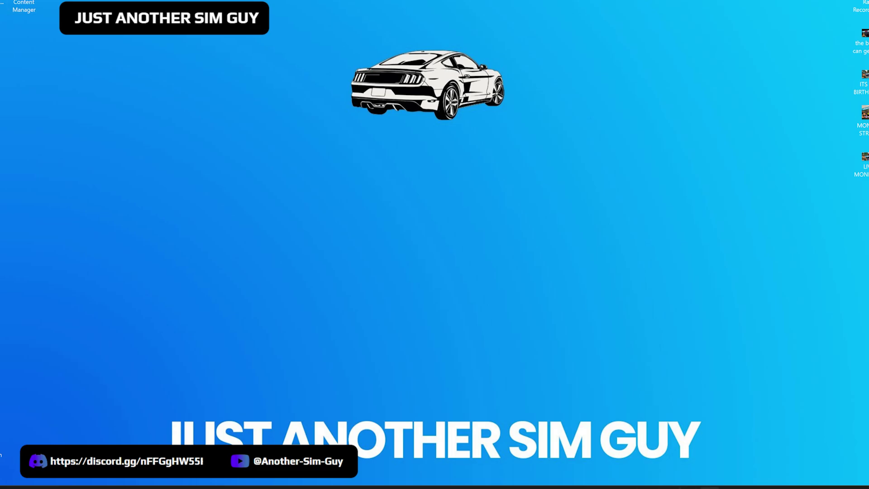
Switch to Content Manager and choose OpenVR as the rendering mode in the Assetto Corsa video settings.
left_click(709, 488)
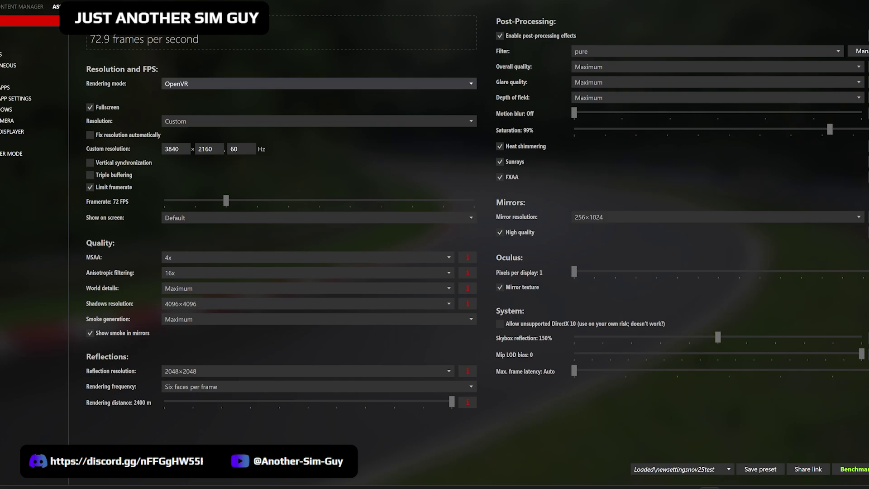
left_click(319, 84)
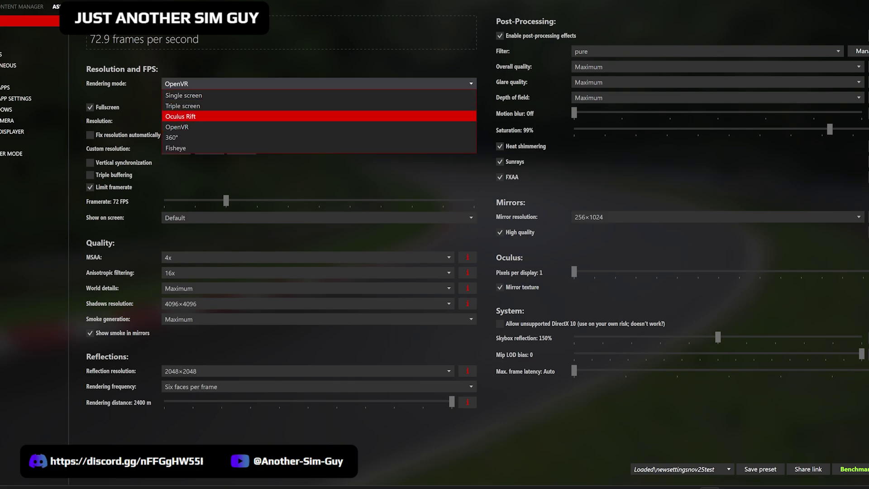
left_click(319, 124)
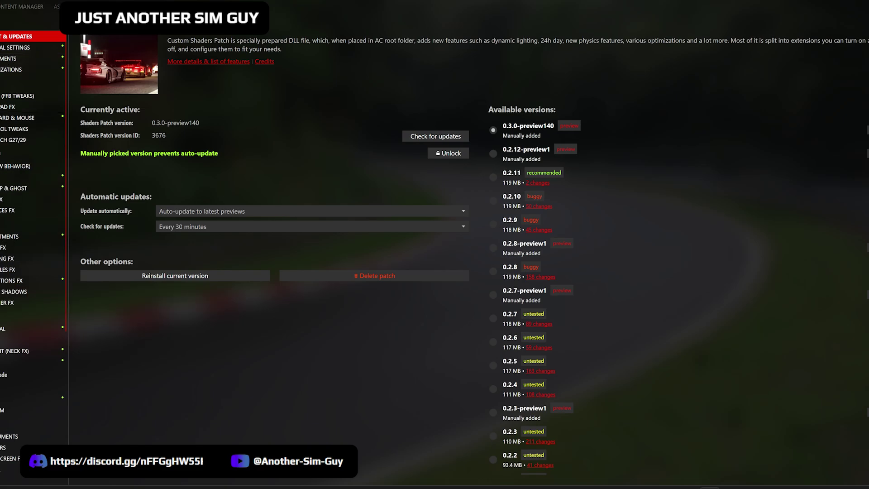
Return from the Custom Shaders Patch page to the Assetto Corsa video settings and open the rendering mode choices.
left_click(72, 7)
left_click(319, 84)
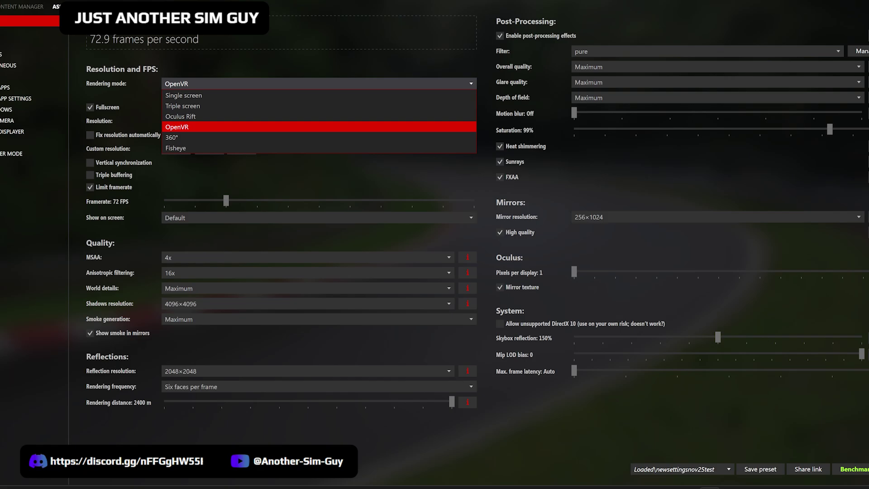